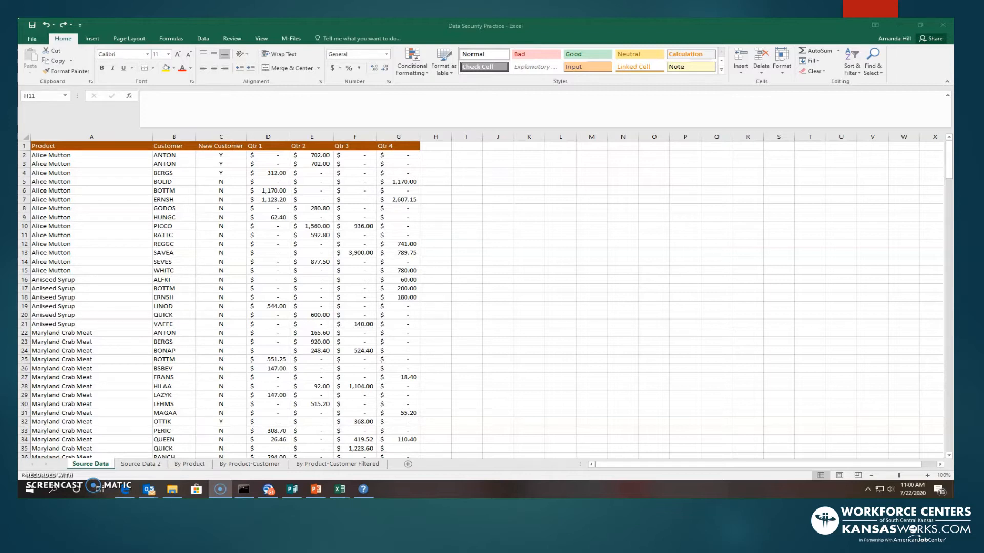
- Try removing duplicate rows using only the Product column, then undo the removal
click(204, 39)
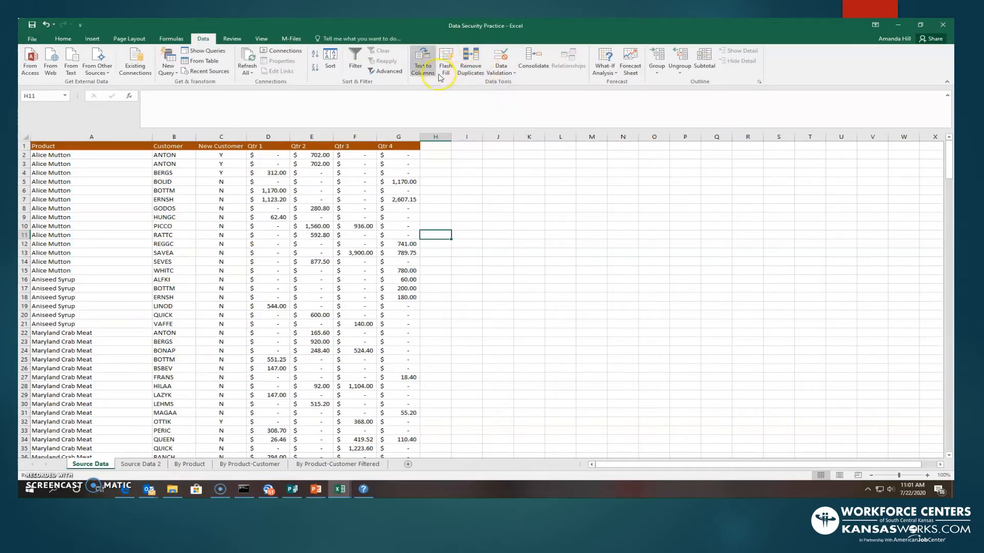
click(469, 65)
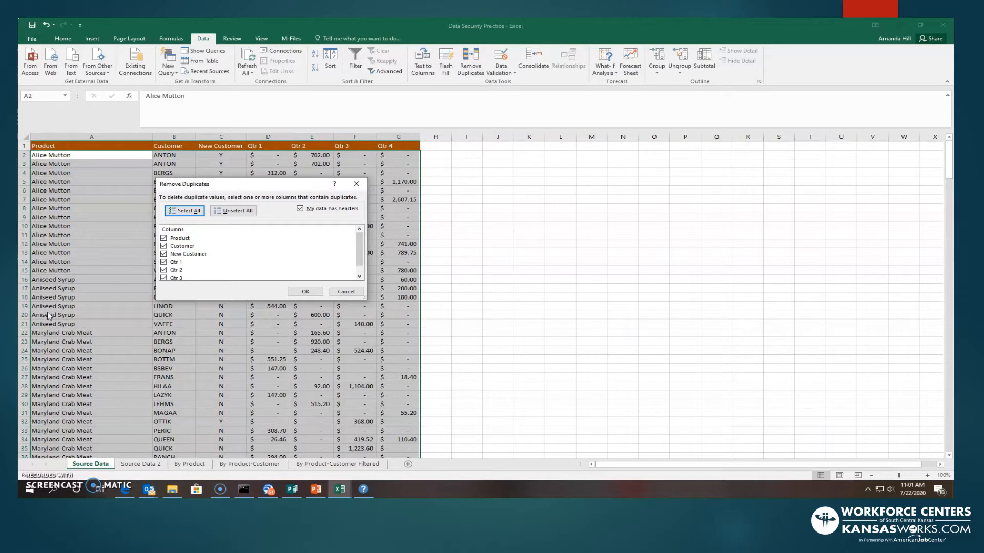
click(233, 211)
click(164, 238)
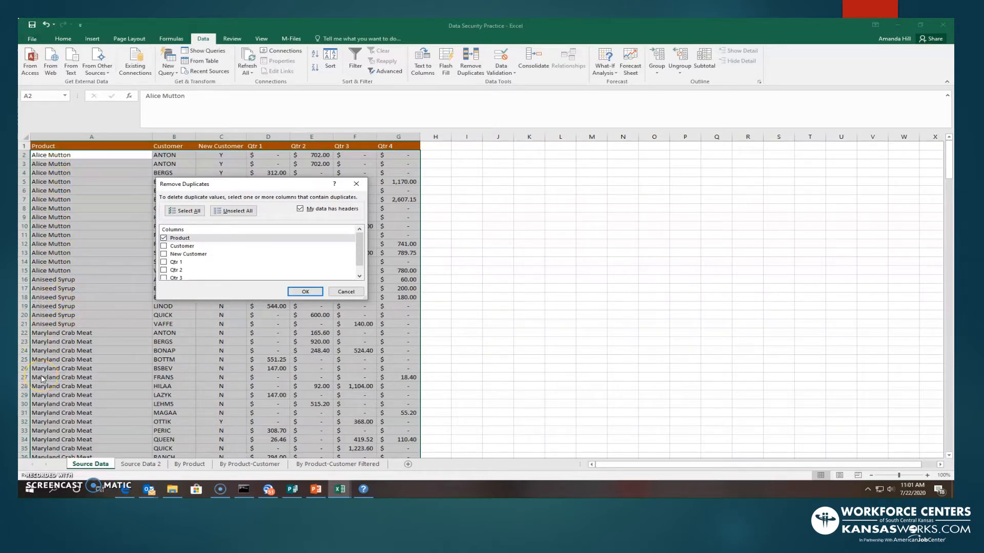
click(297, 291)
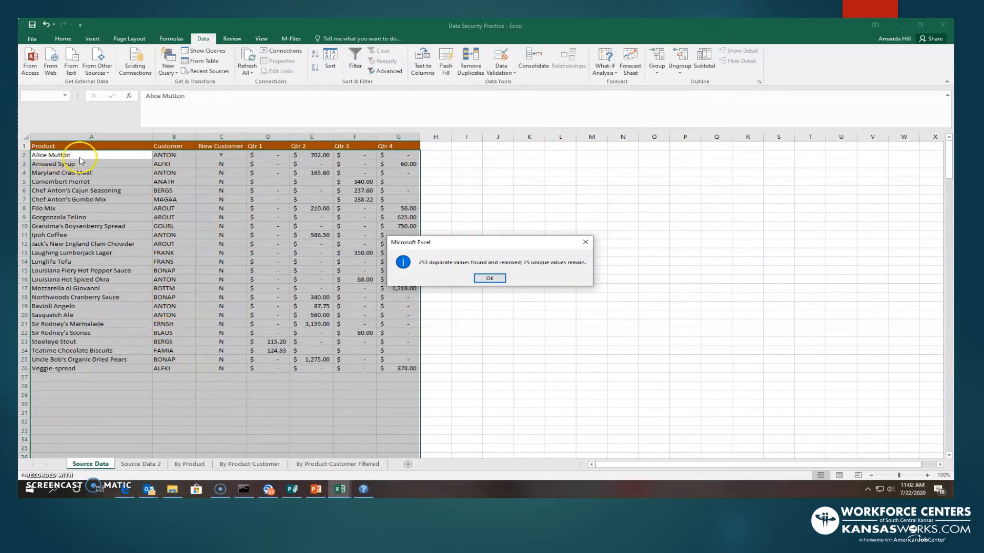
click(490, 279)
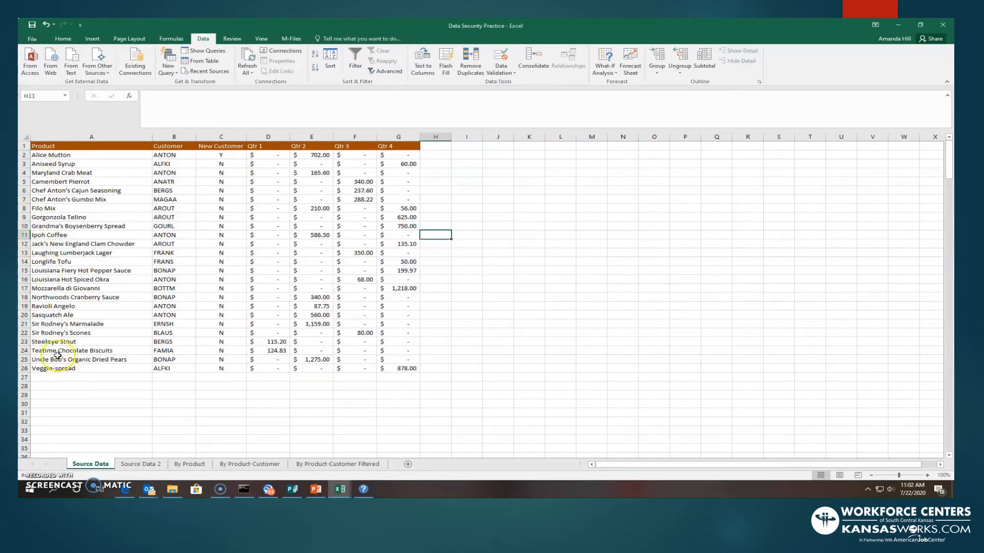
click(46, 24)
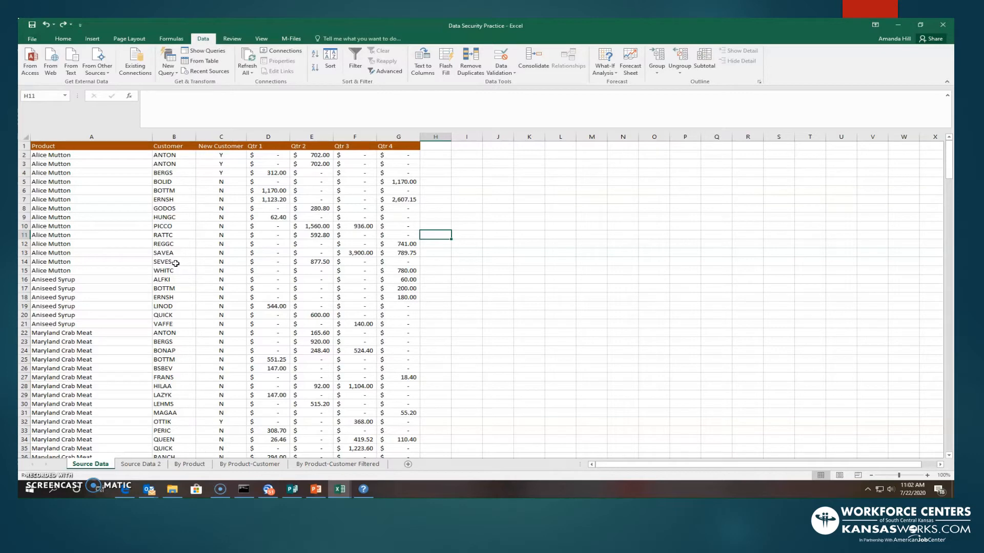
- Remove duplicate rows from the data, comparing all columns
click(481, 63)
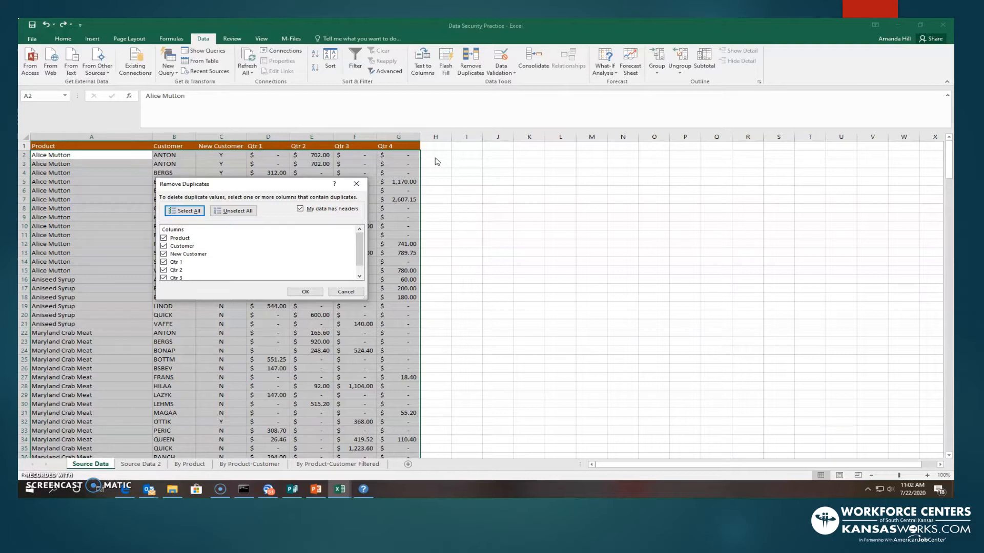
click(303, 292)
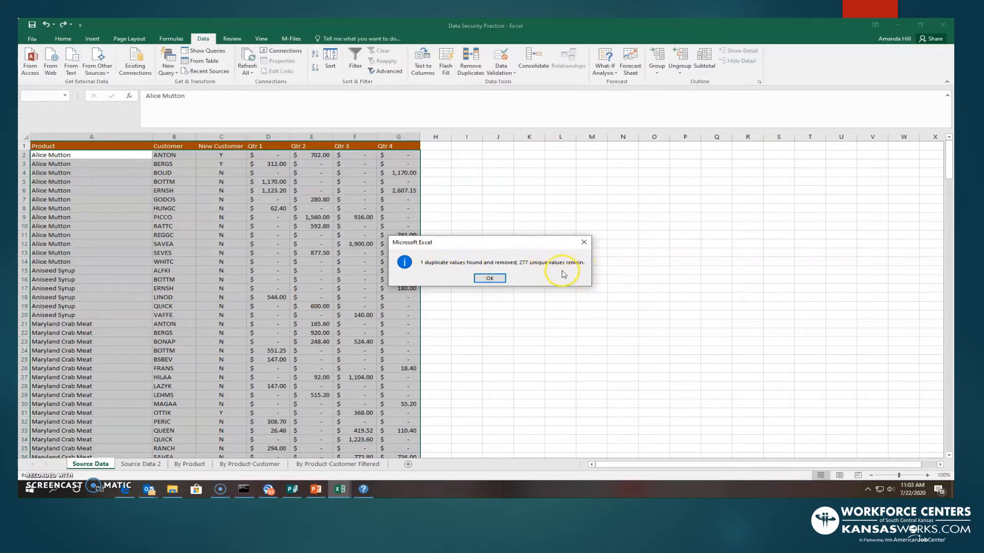
click(496, 280)
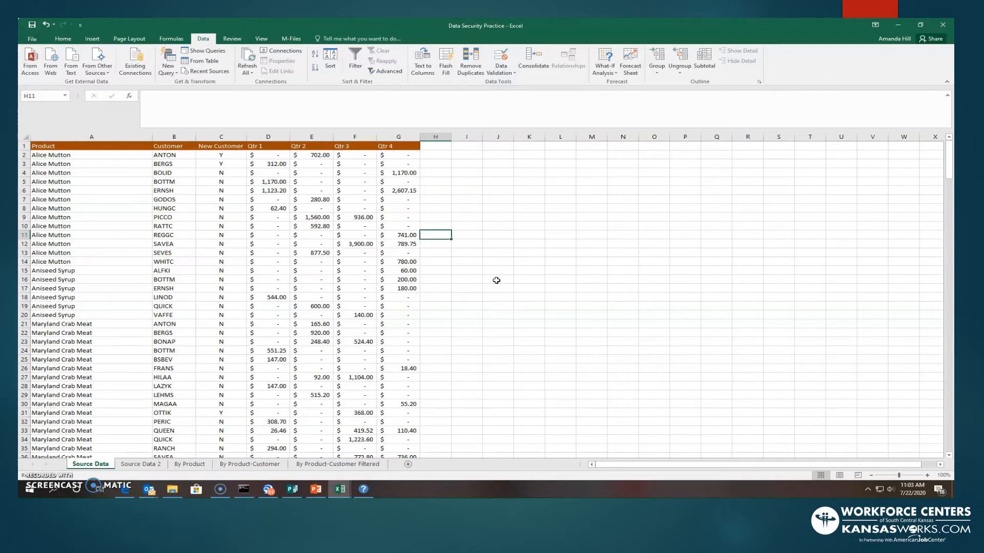
- Open the page header and delete the page number code from its right section
click(84, 40)
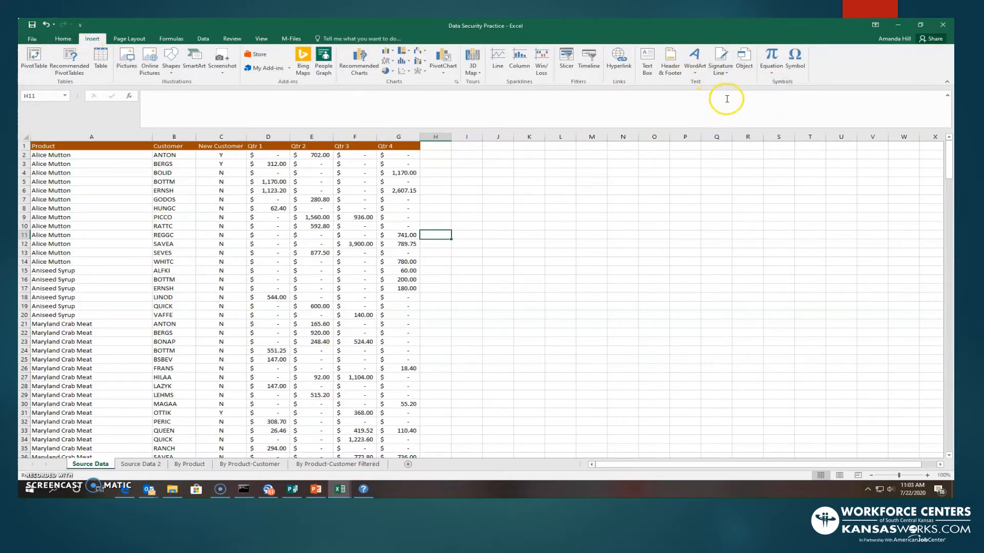
click(670, 60)
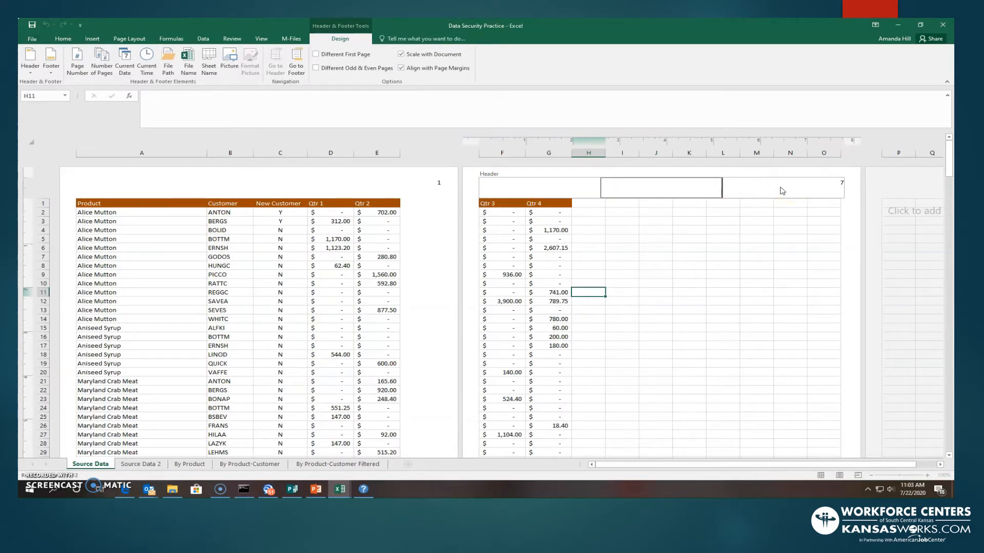
click(165, 189)
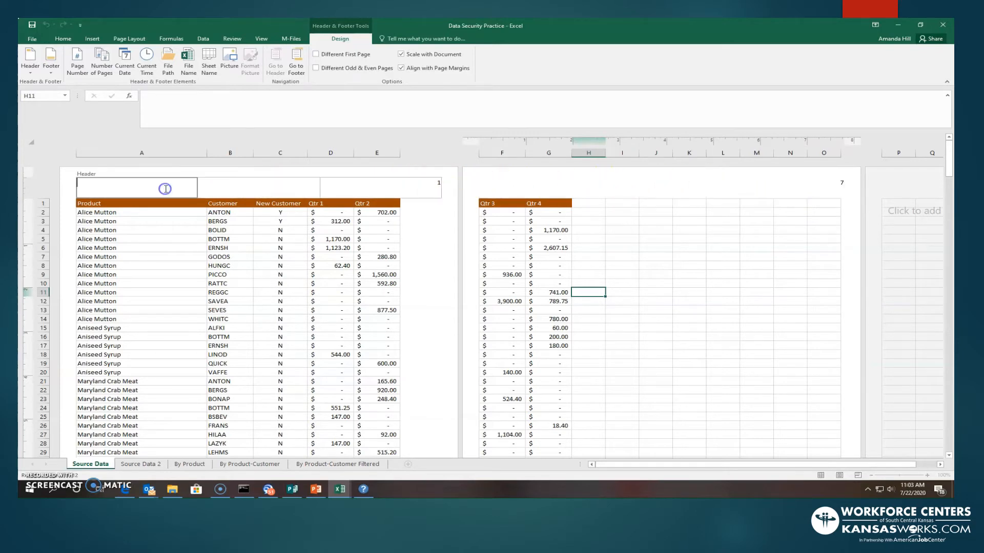
click(402, 192)
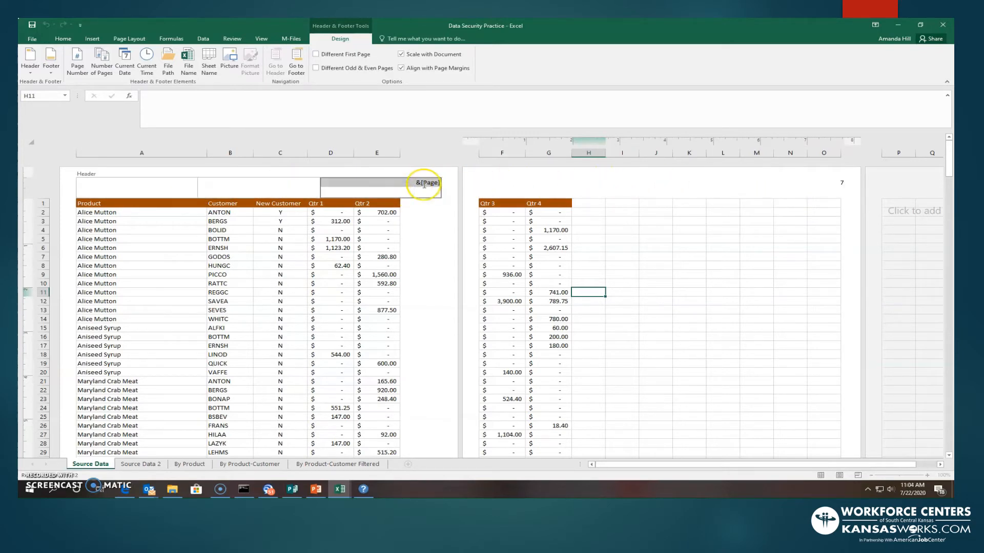
click(423, 184)
drag(413, 183, 440, 183)
key(Delete)
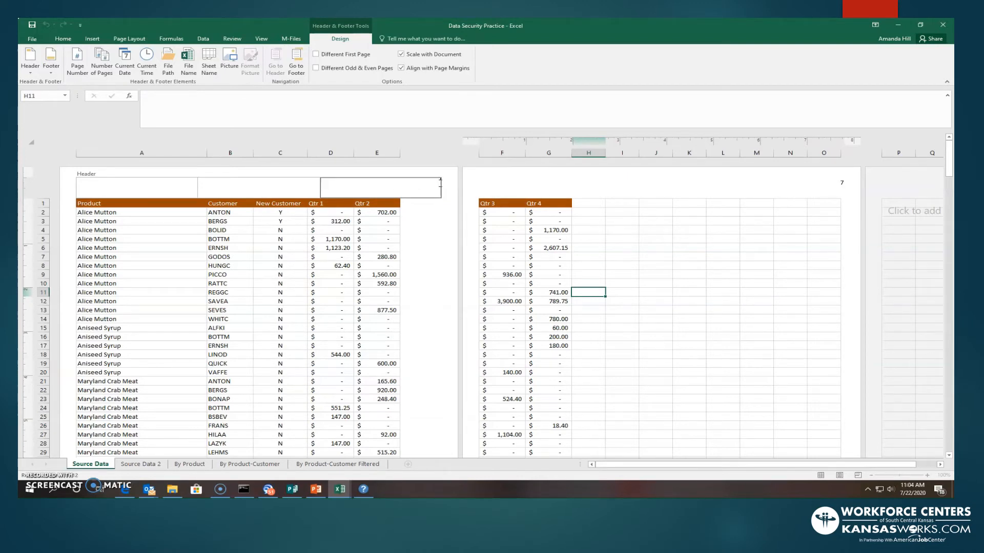
click(440, 221)
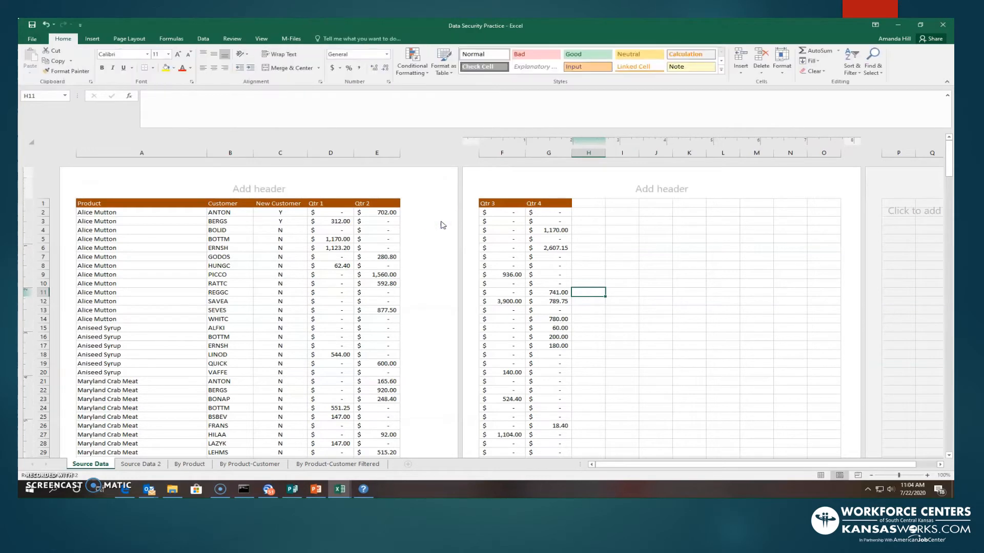
click(348, 191)
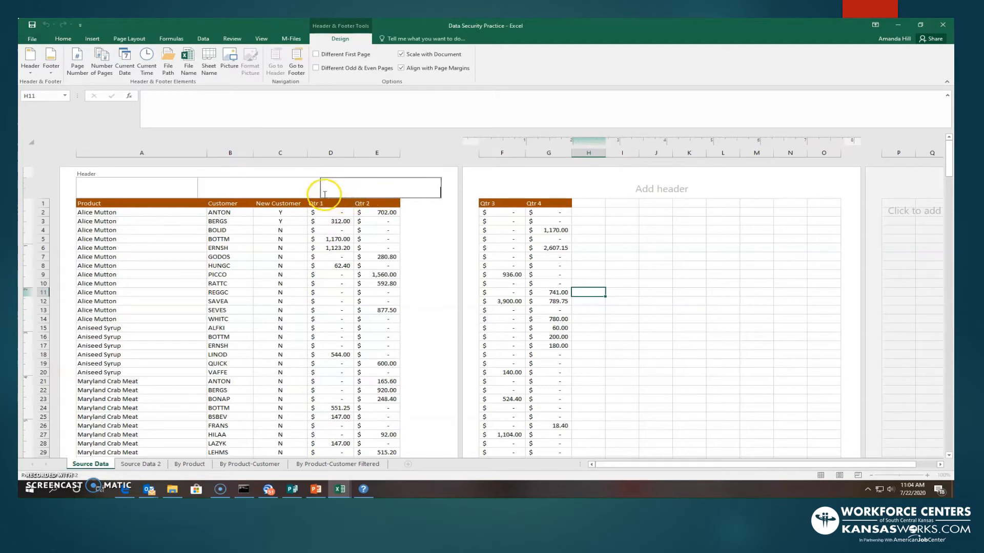
click(53, 72)
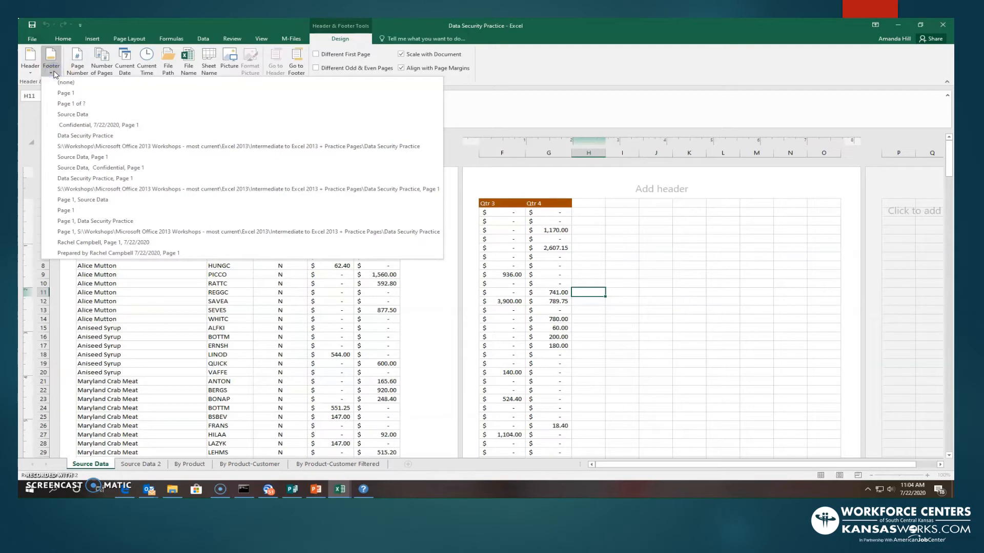
click(54, 73)
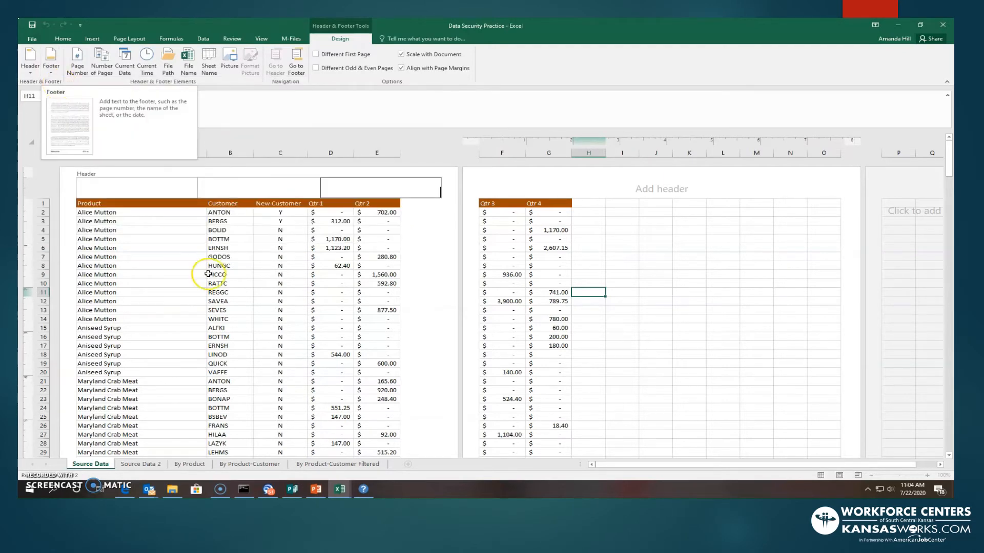
click(448, 225)
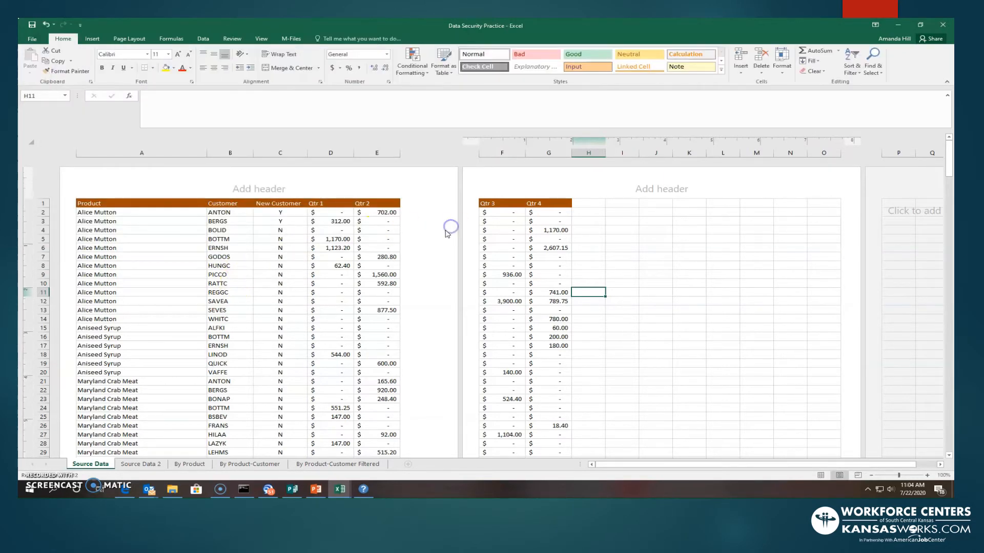
- Insert the page number into the right section of the page footer
scroll(444, 235, down, 15)
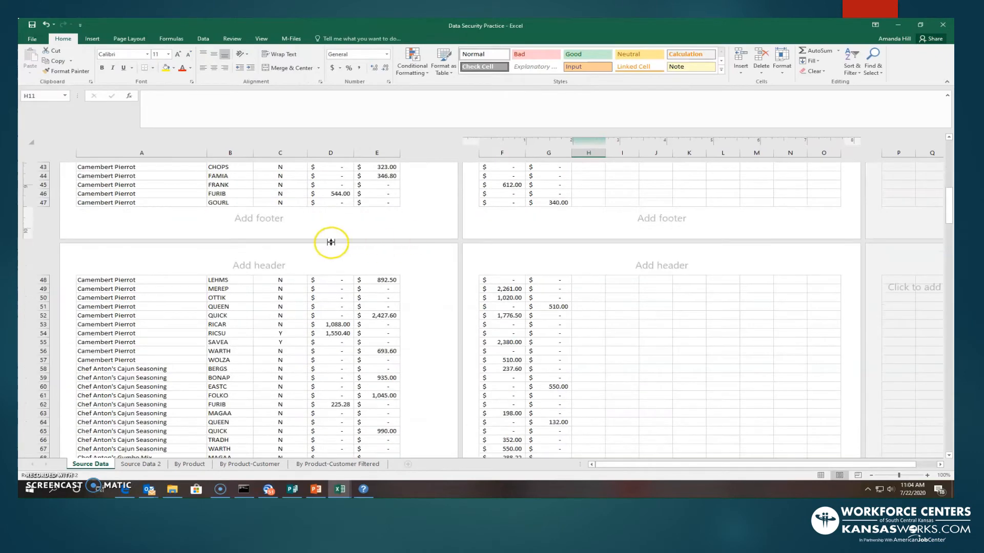
click(226, 219)
click(418, 221)
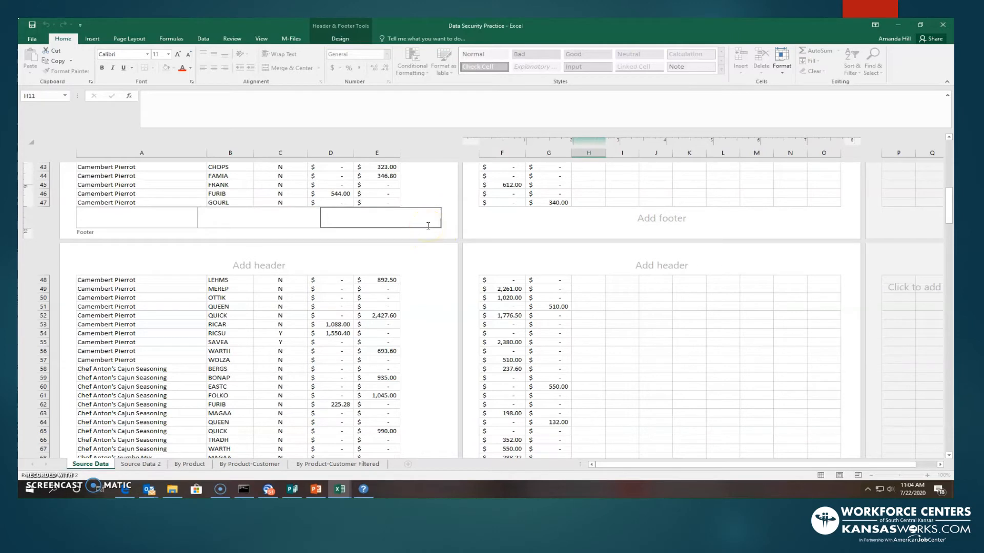
click(434, 225)
click(346, 28)
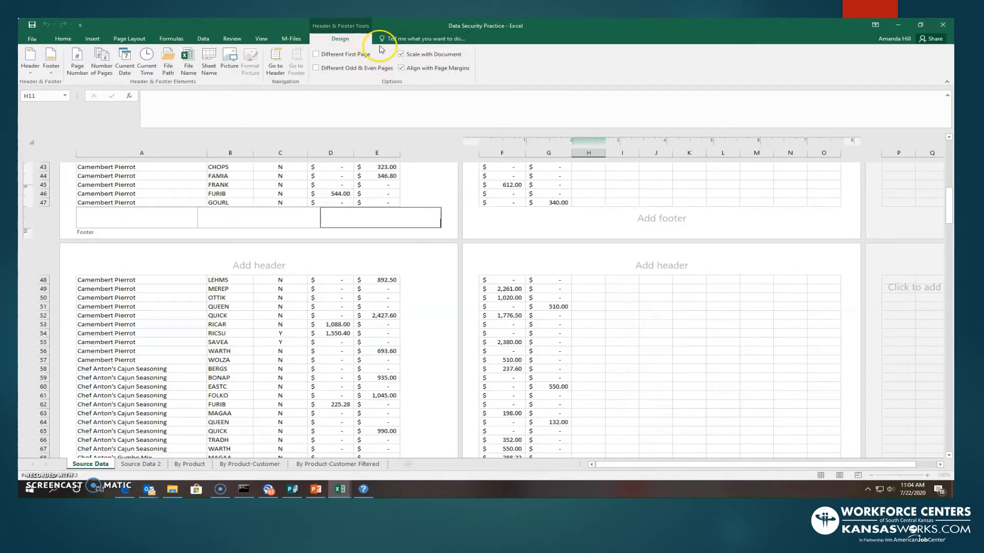
click(62, 39)
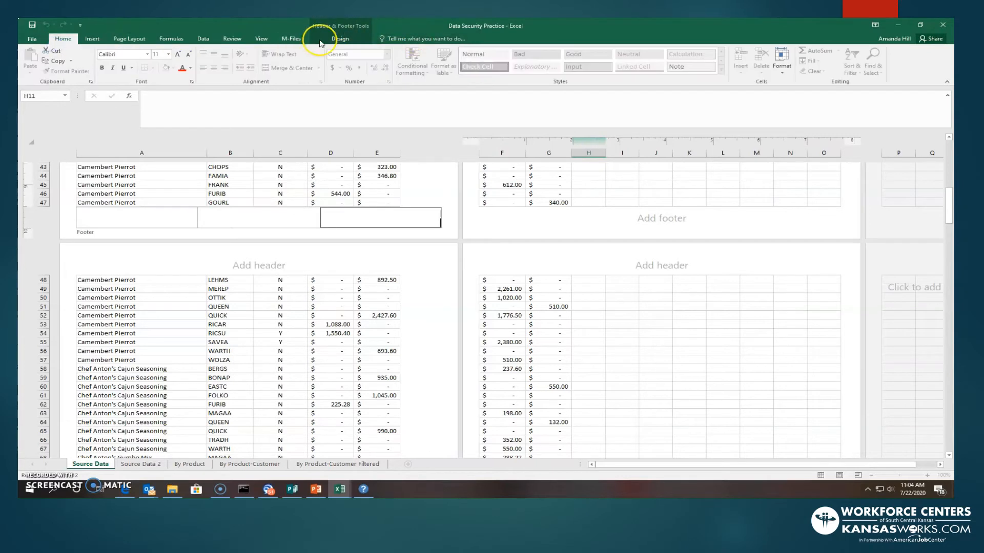
click(361, 43)
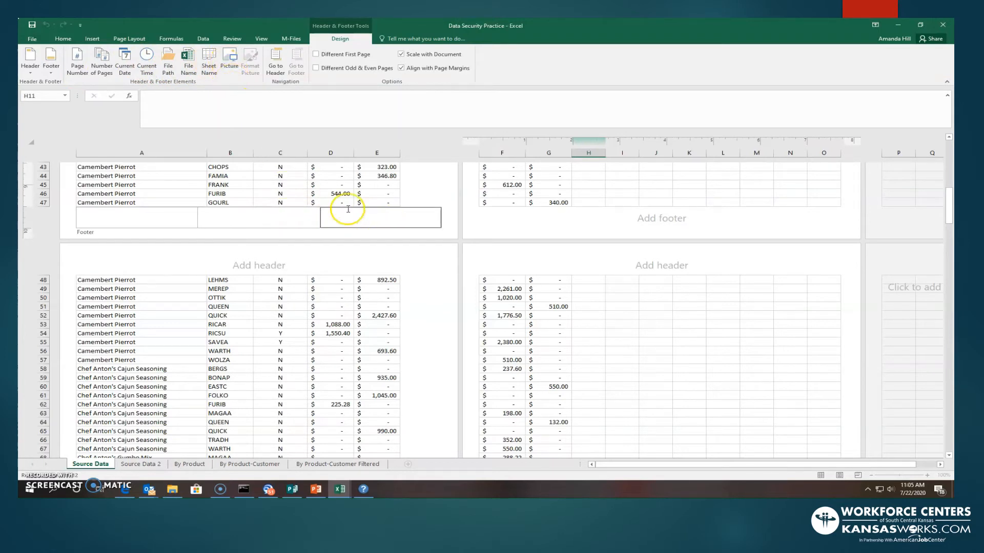
click(79, 65)
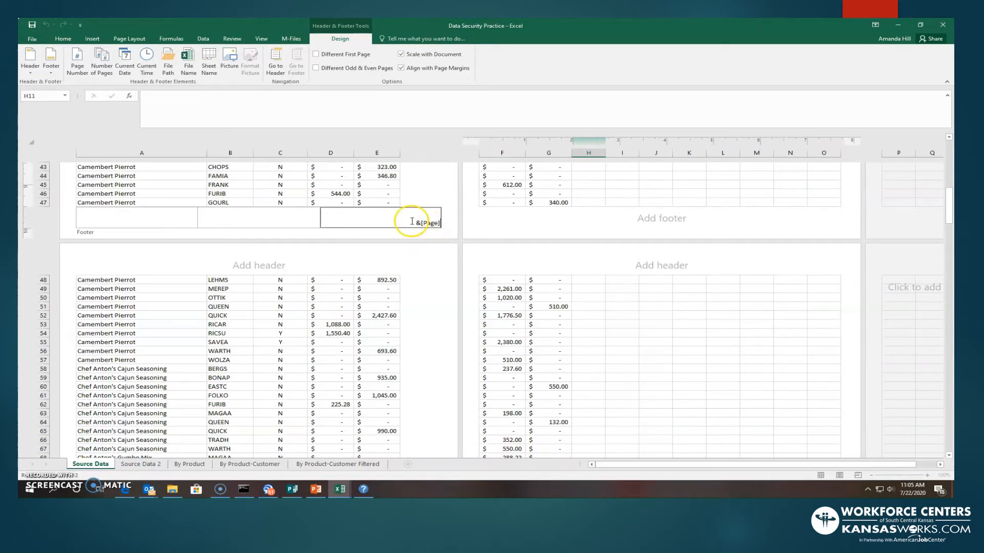
click(429, 278)
- Scroll through the printed pages to review the footer page numbers
scroll(430, 281, down, 4)
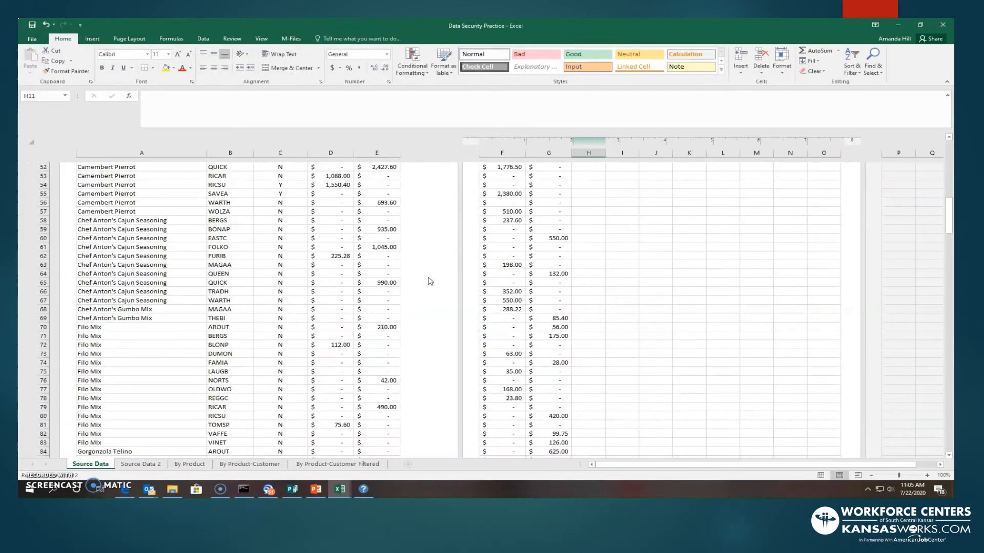
scroll(429, 281, up, 8)
scroll(429, 280, down, 14)
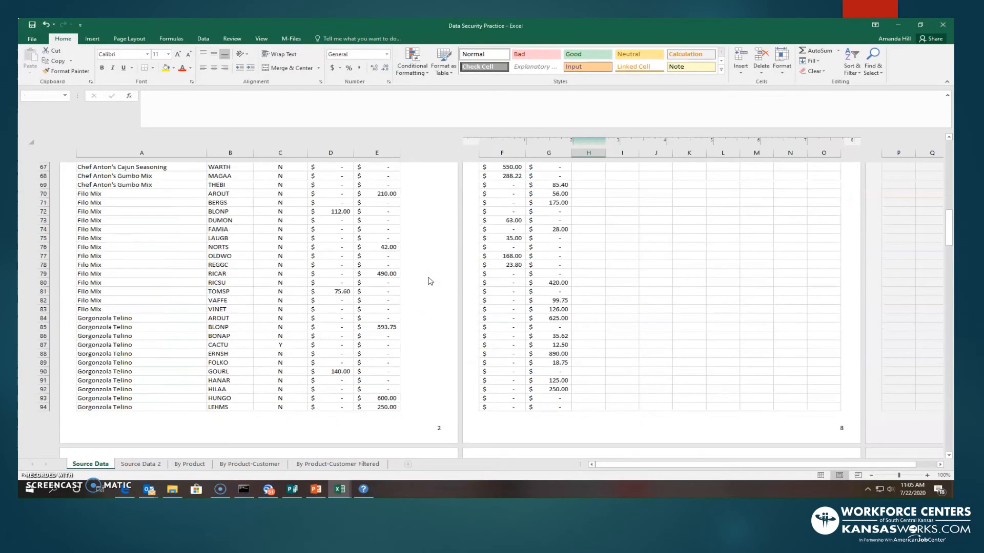
scroll(425, 358, down, 14)
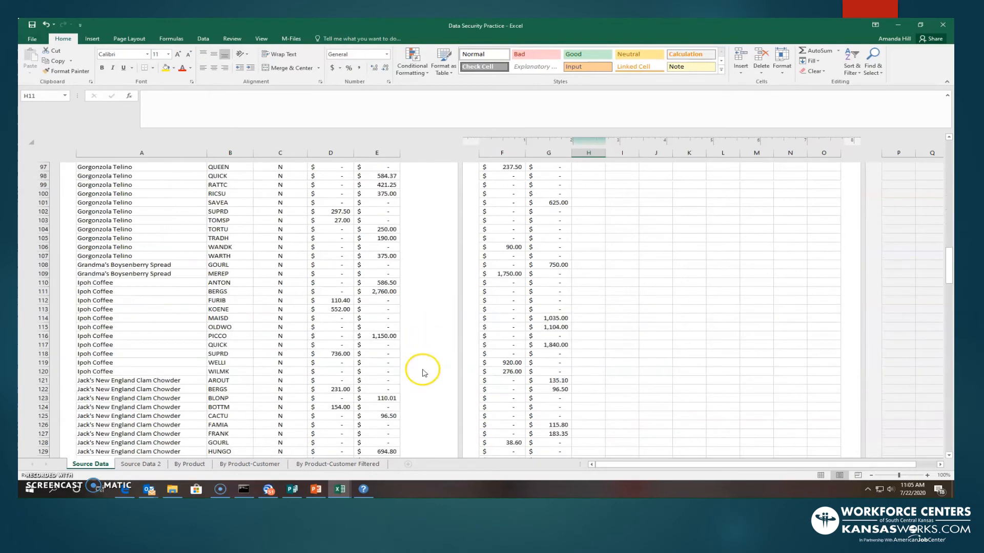
scroll(433, 351, up, 20)
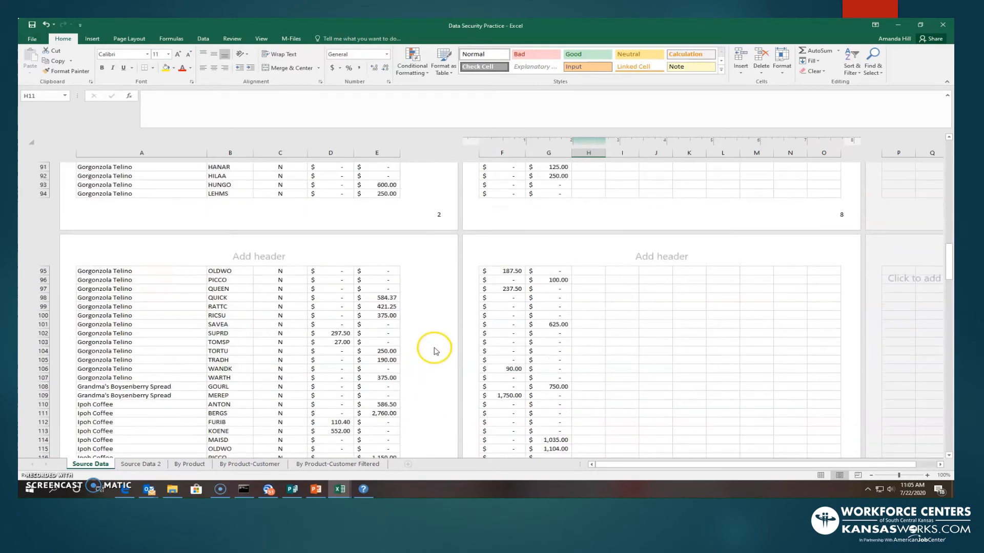
scroll(433, 348, up, 10)
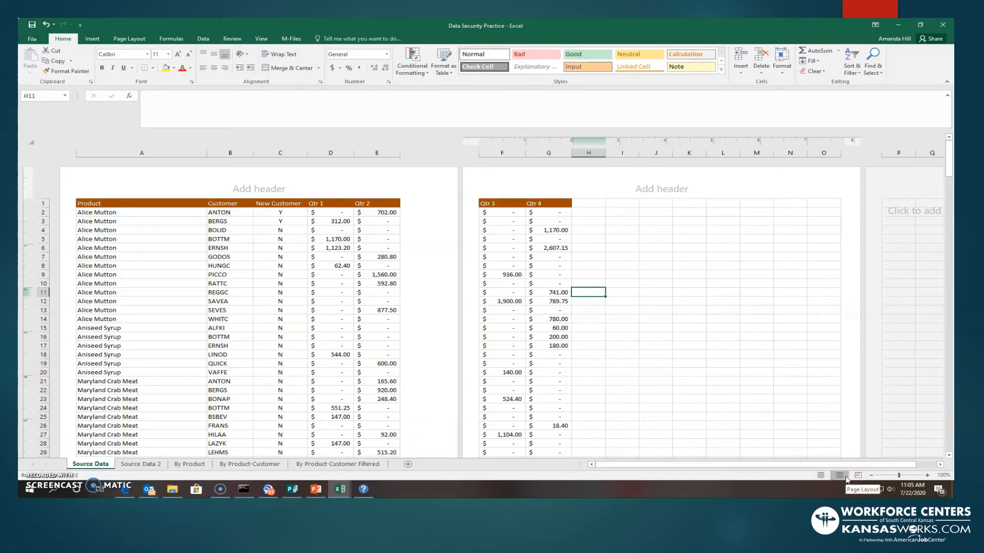
- Insert the file name code into the center section of the page header
click(822, 476)
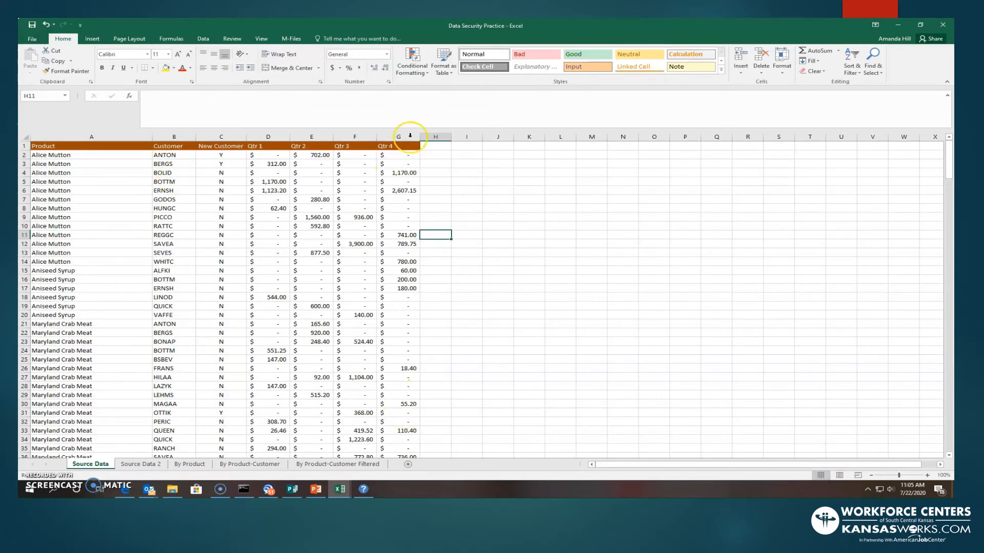
click(839, 475)
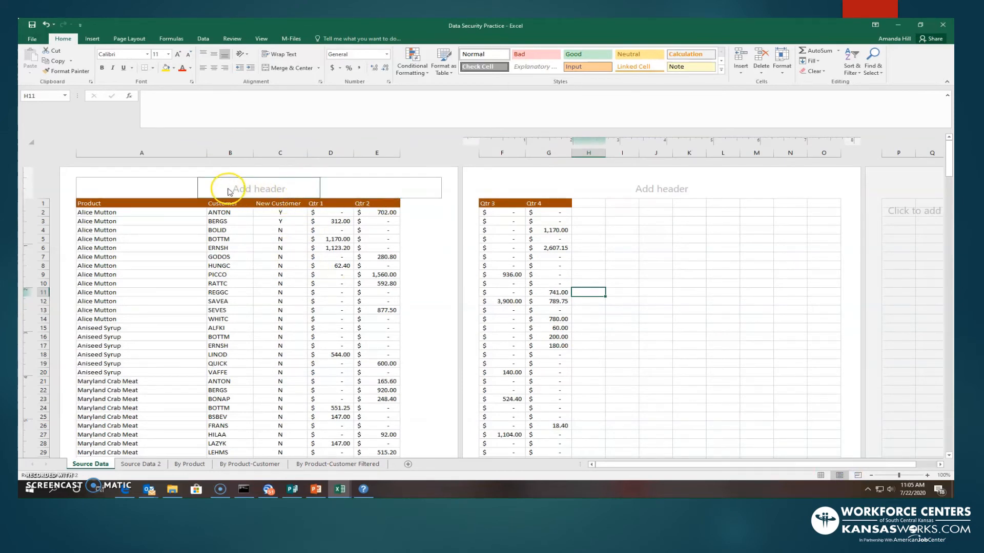
click(259, 188)
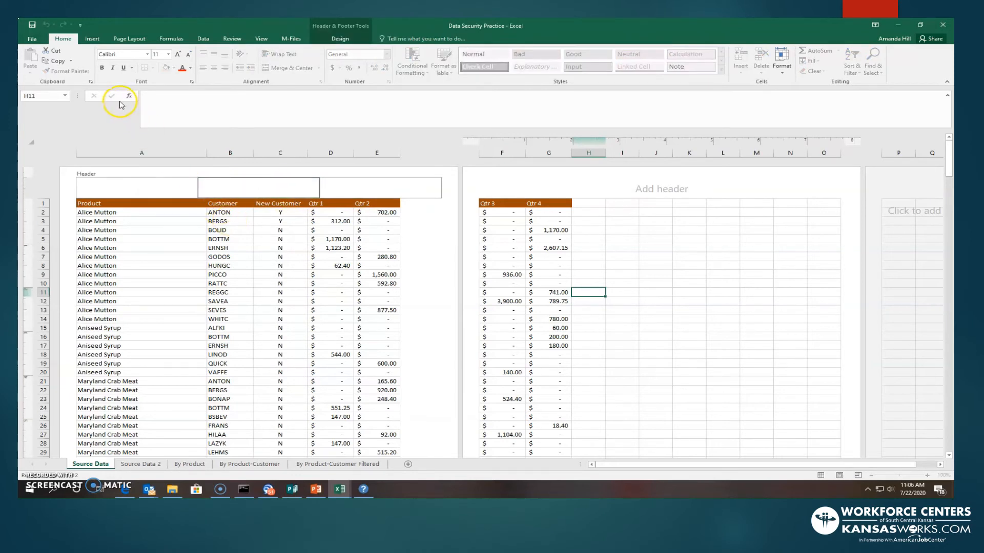
click(340, 38)
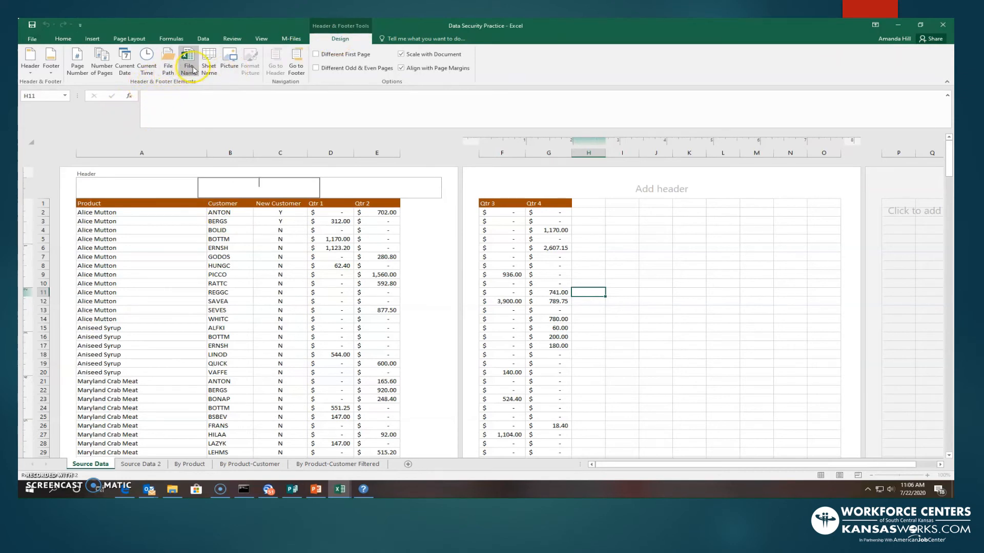
click(226, 61)
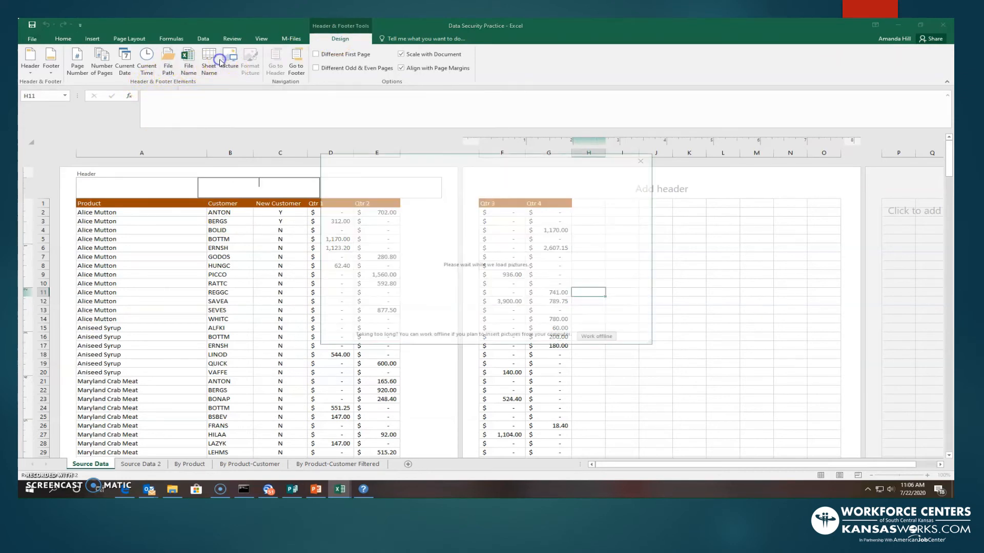
click(684, 171)
click(647, 161)
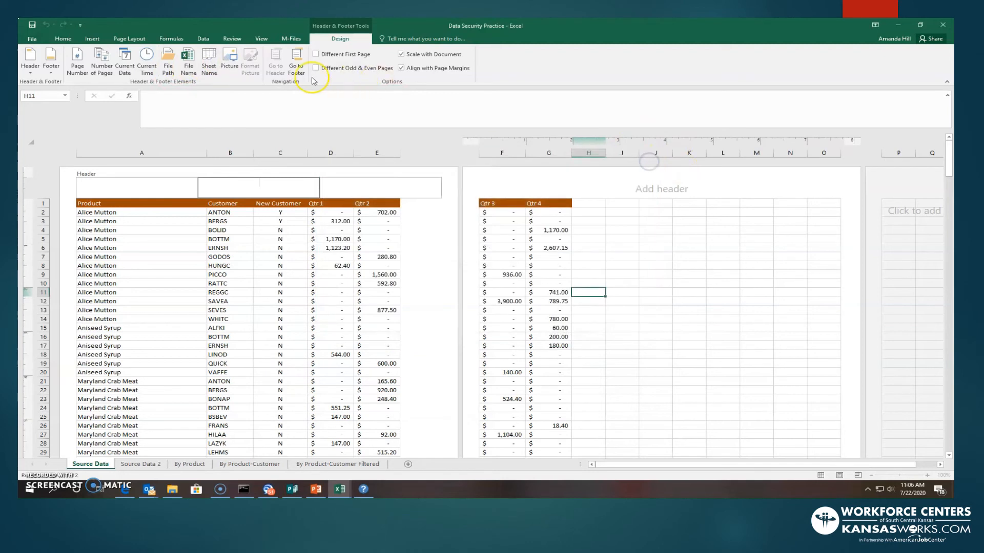
click(188, 60)
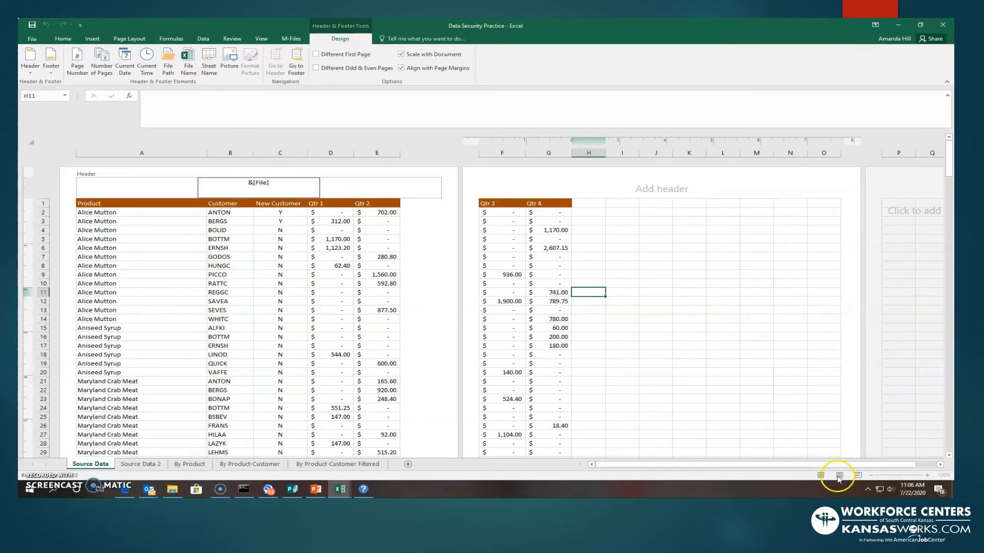
click(432, 346)
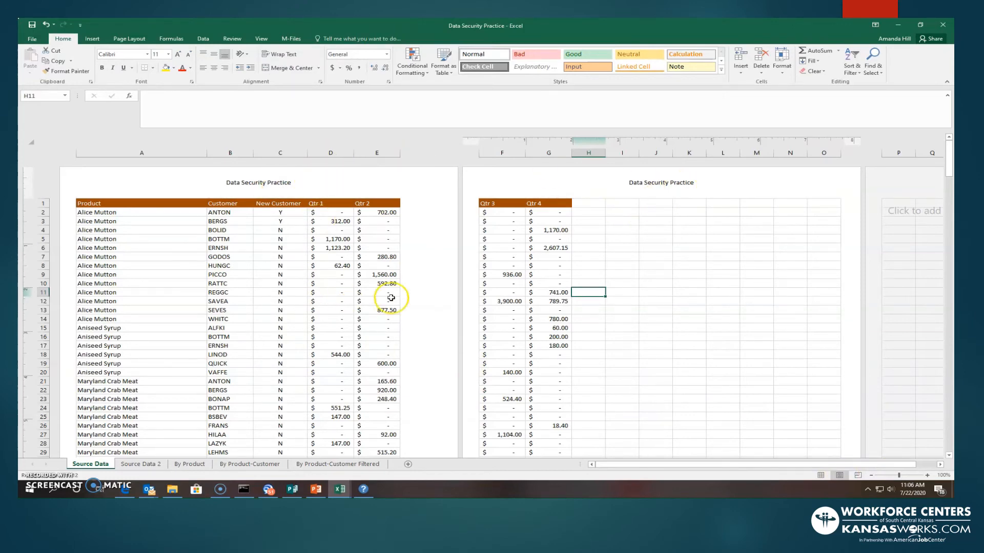
scroll(412, 311, down, 10)
scroll(408, 315, down, 1)
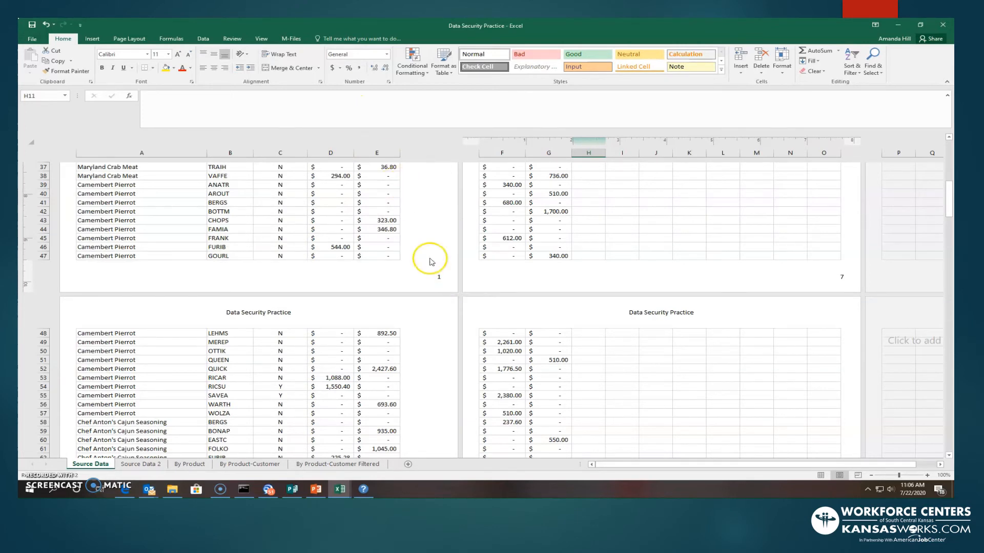
click(821, 476)
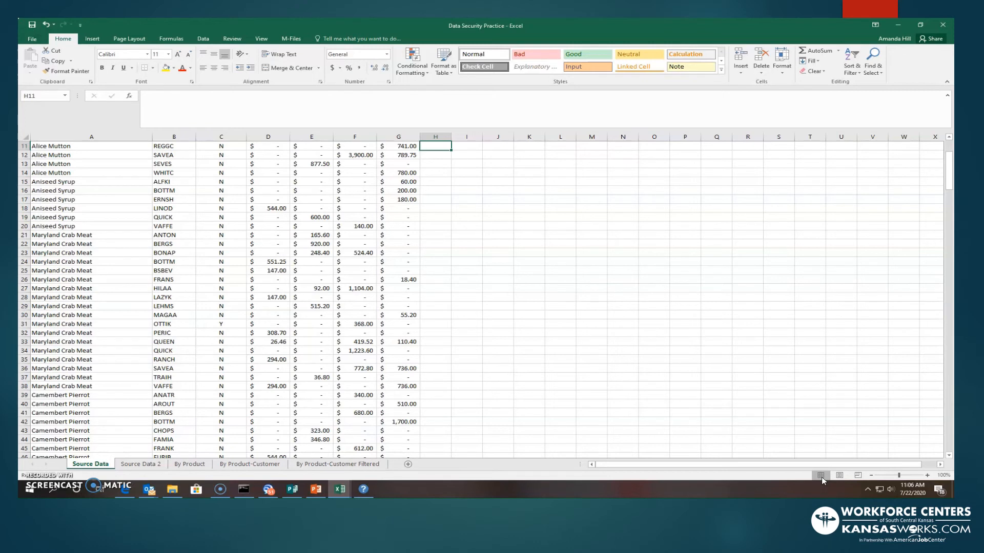
click(89, 41)
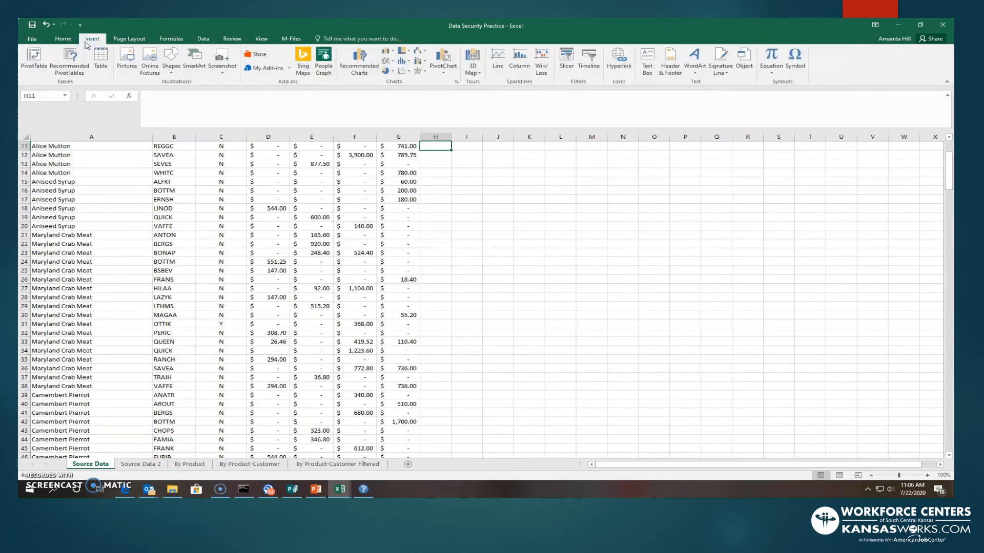
click(670, 61)
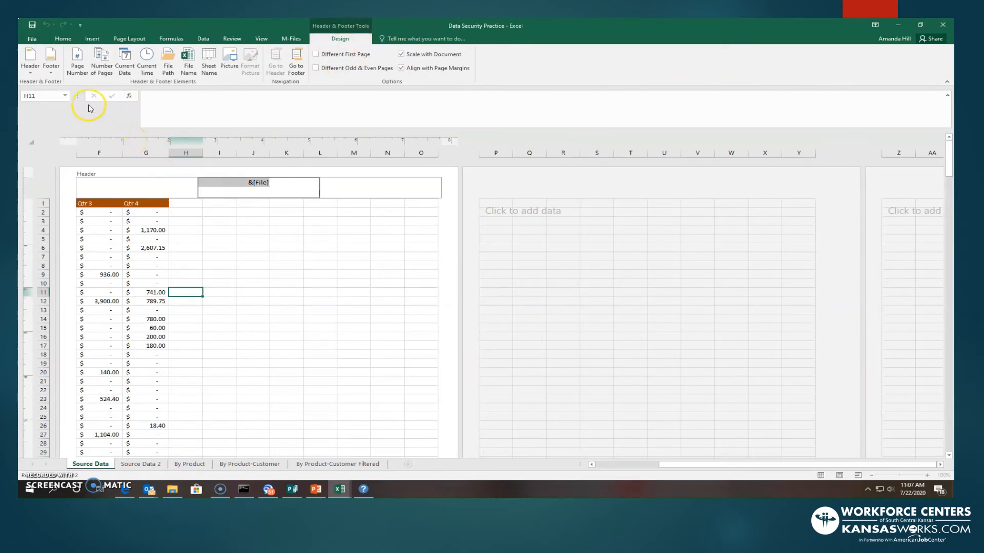
click(253, 257)
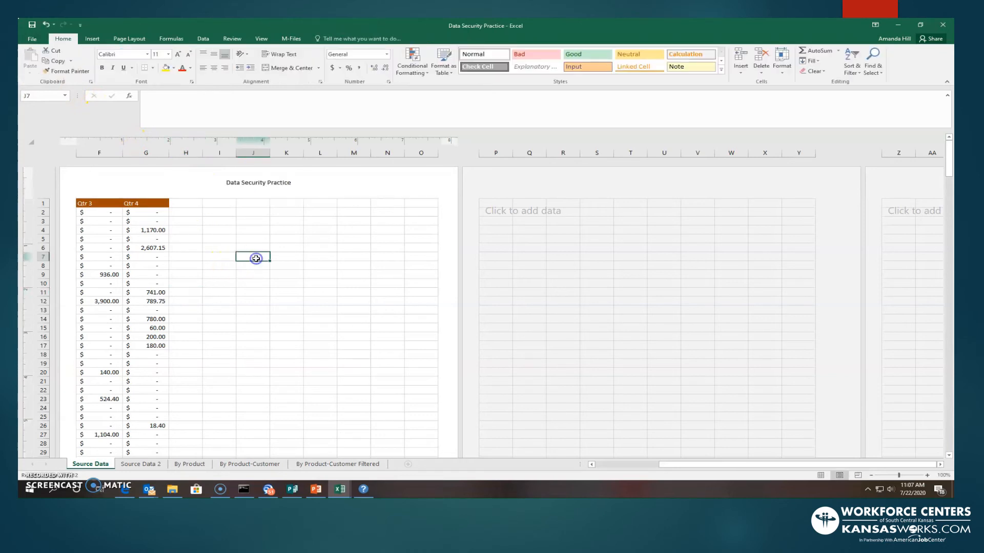
- Insert the file path and file name codes into the center section of the page footer
scroll(254, 257, down, 15)
click(234, 192)
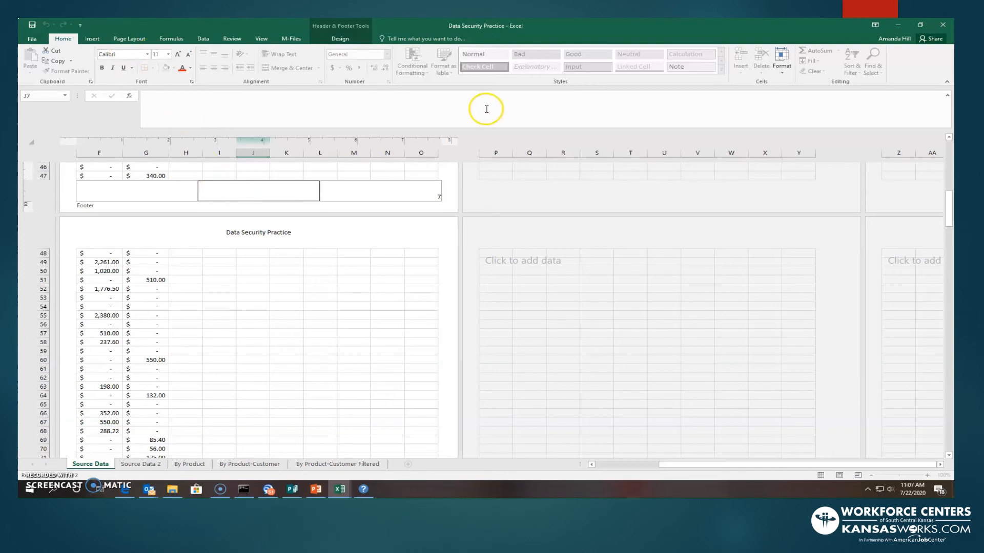
click(91, 39)
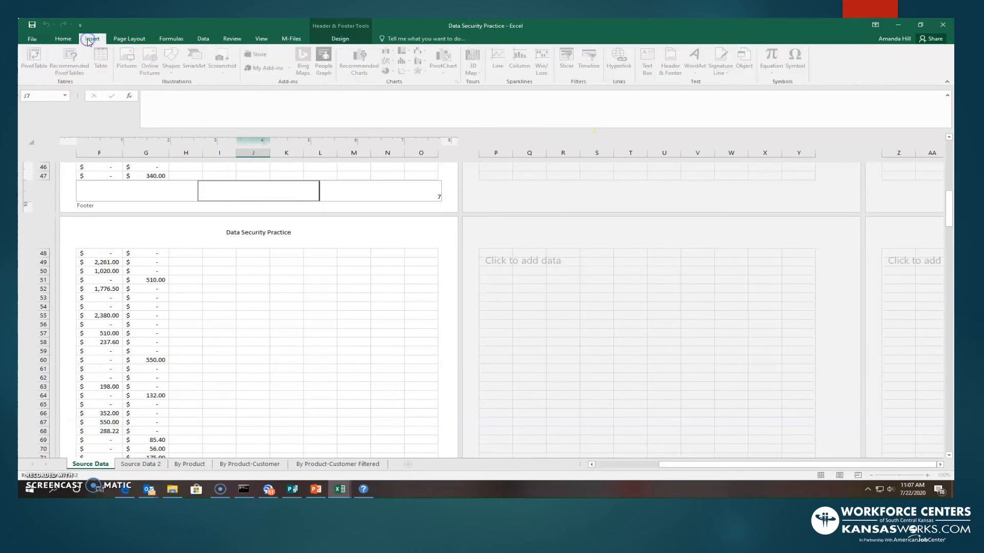
click(363, 33)
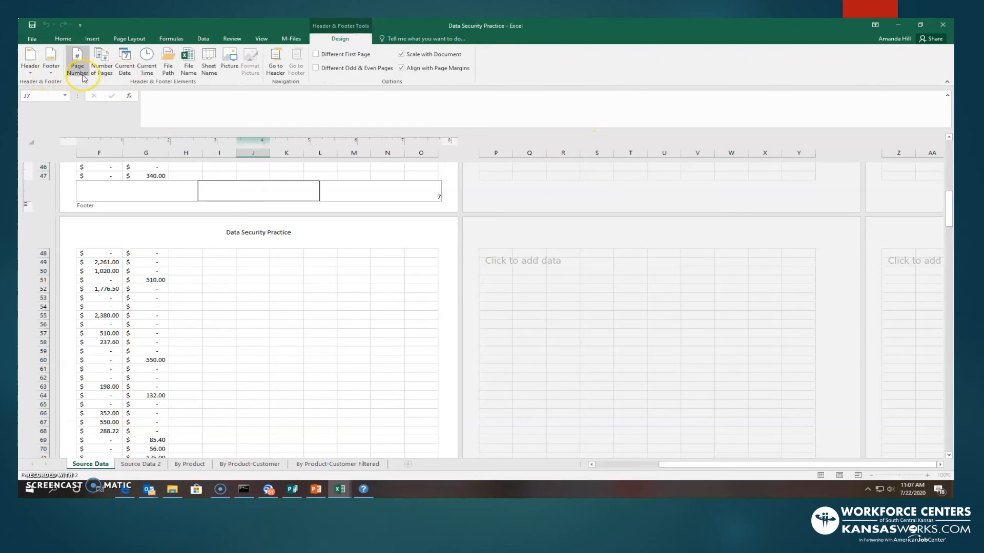
click(174, 74)
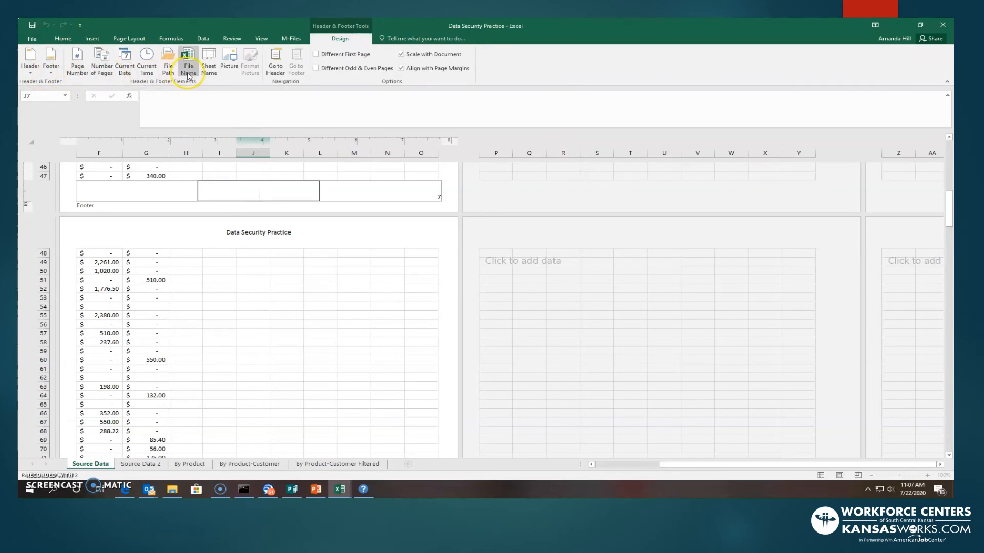
click(176, 76)
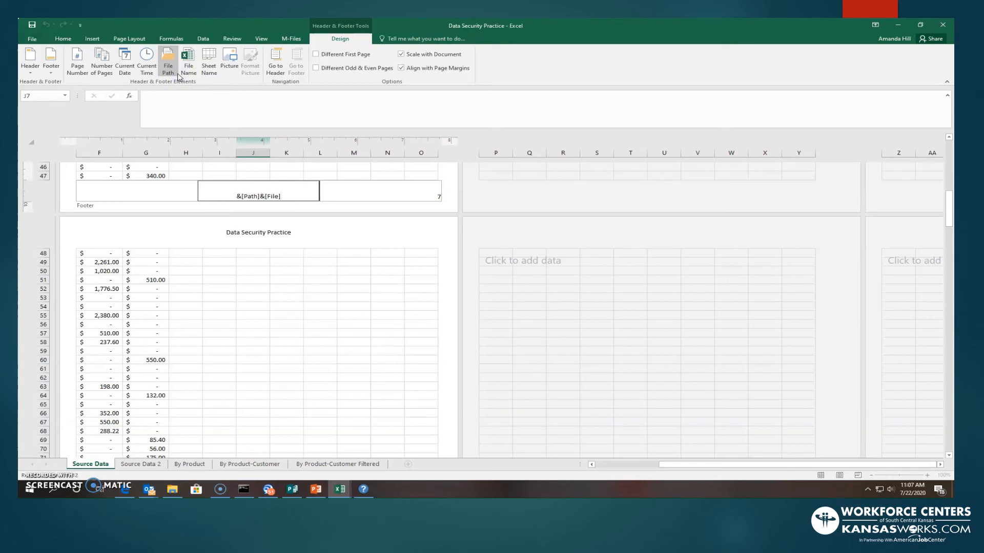
click(376, 237)
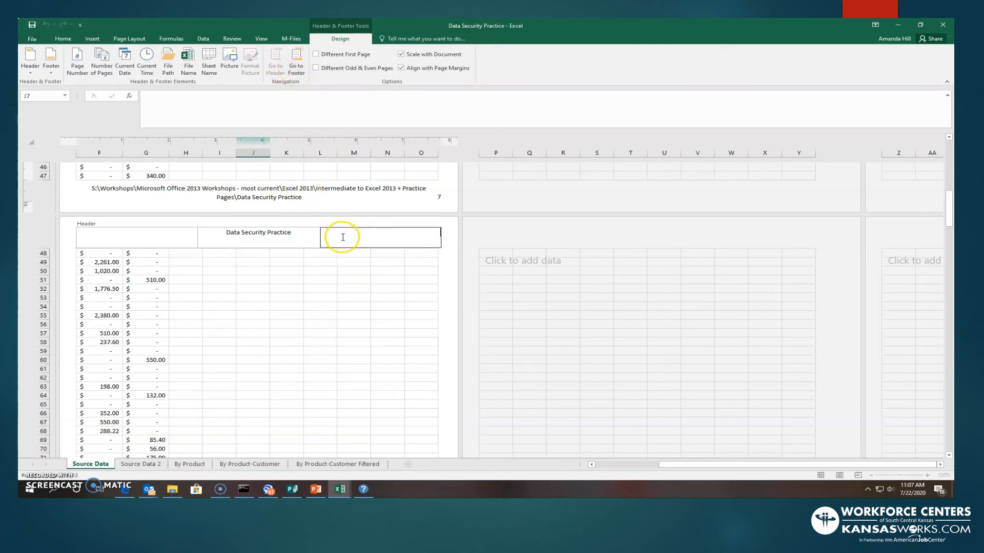
- Replace the page footer with the built-in preset showing the preparer's name, date and page number
click(302, 71)
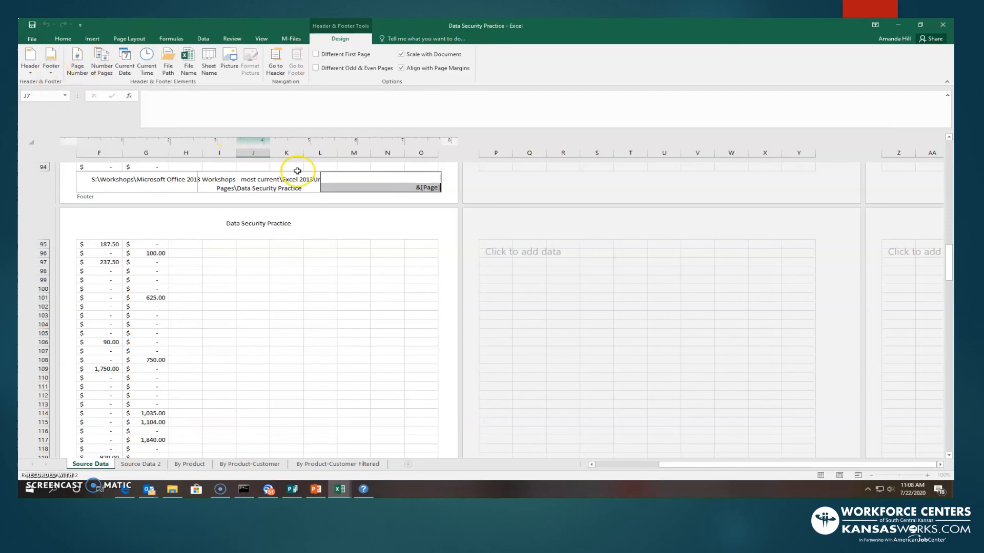
click(123, 186)
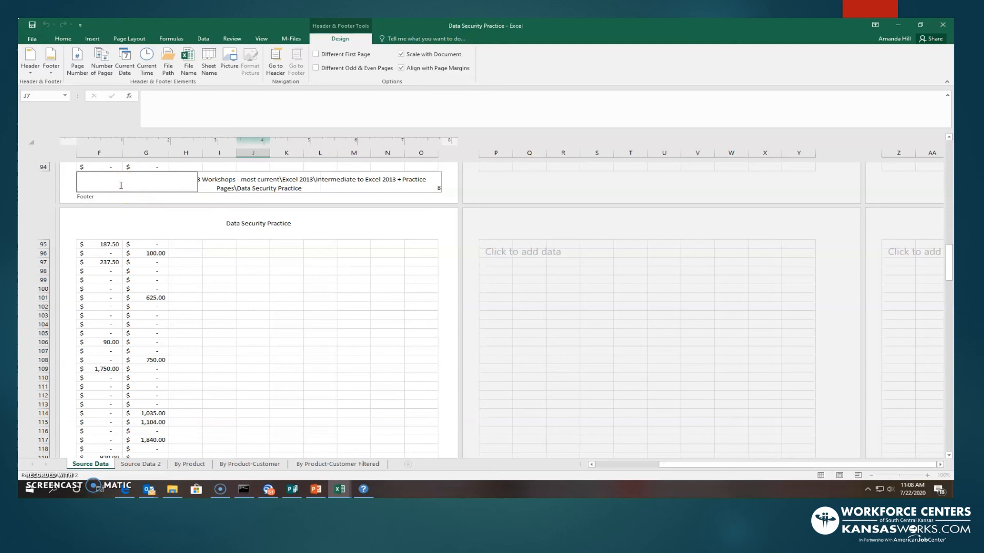
click(53, 68)
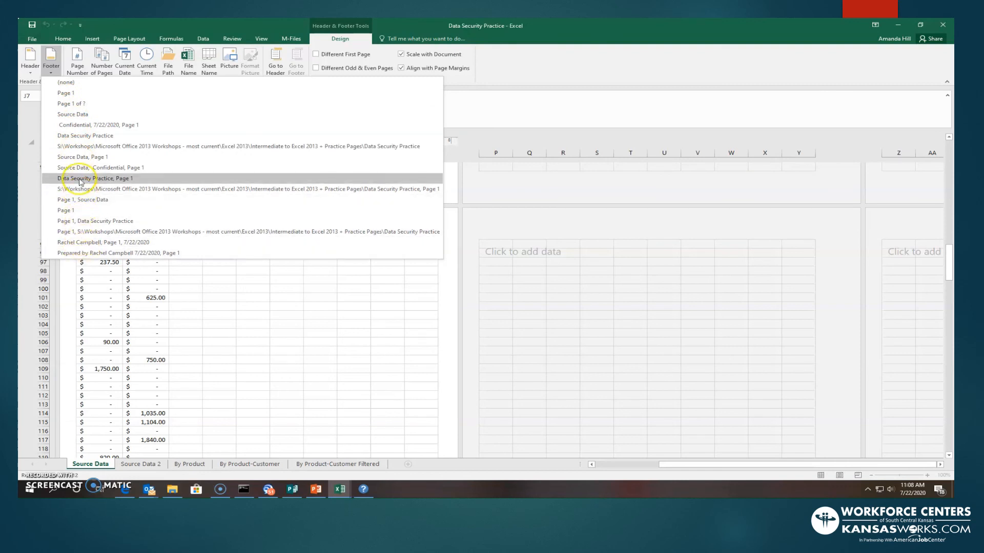
click(77, 253)
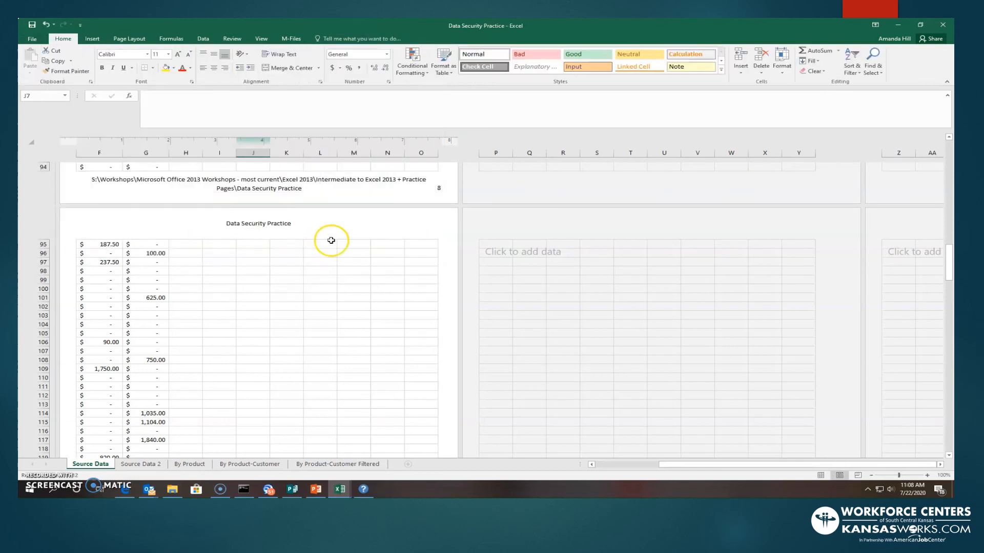
click(417, 232)
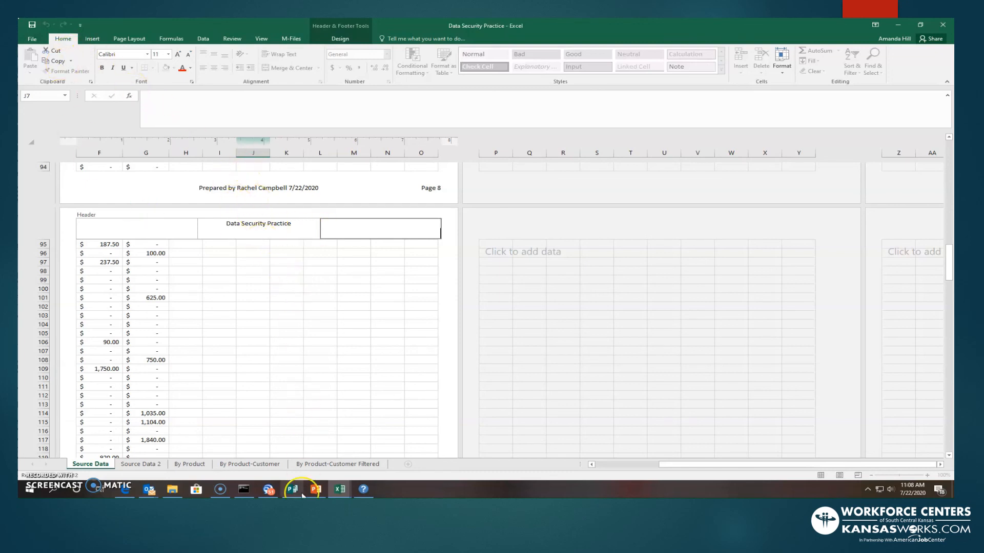
- Scroll down the pages to review the new footer
click(328, 352)
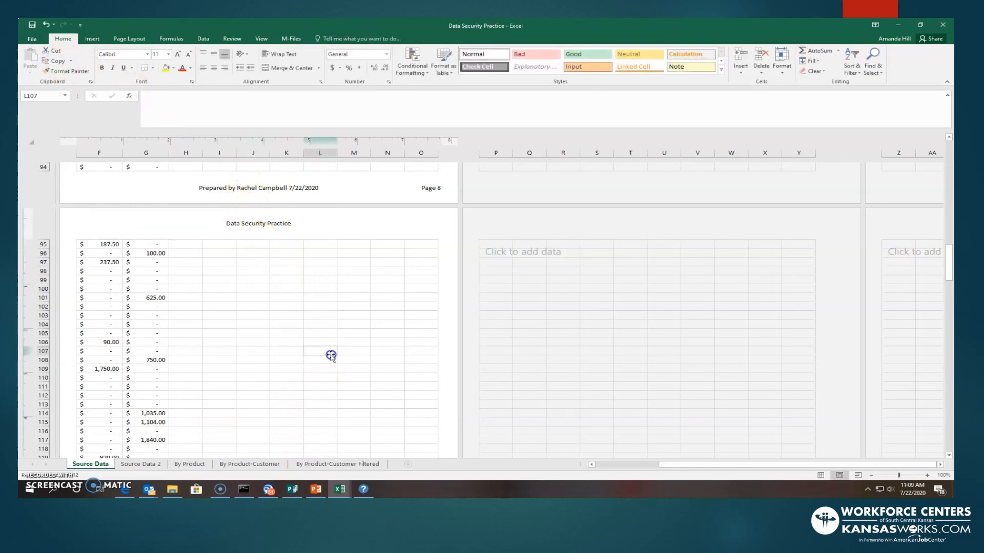
scroll(333, 351, down, 6)
scroll(337, 352, down, 2)
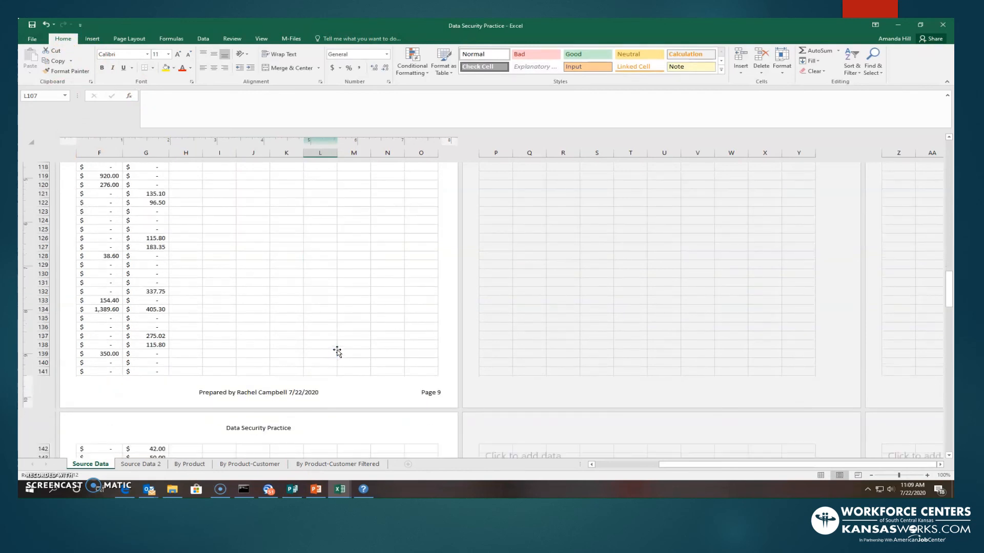